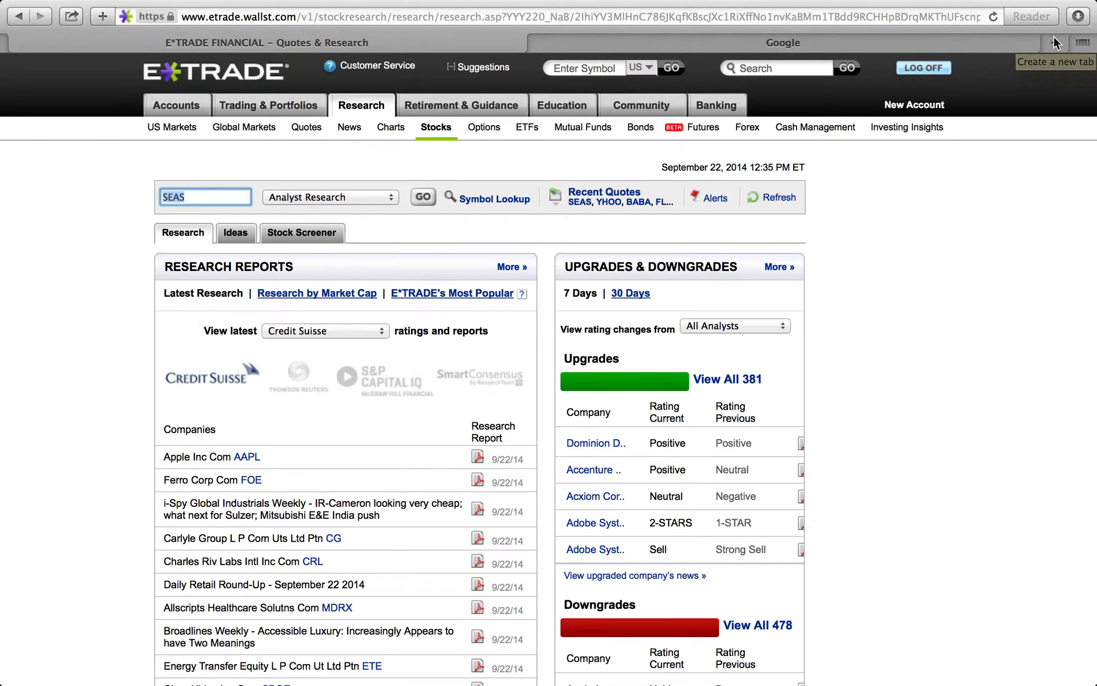
Step: Search Google for 'google stock' and highlight the GOOG ticker
{"action": "left_click", "coordinate": [943, 43]}
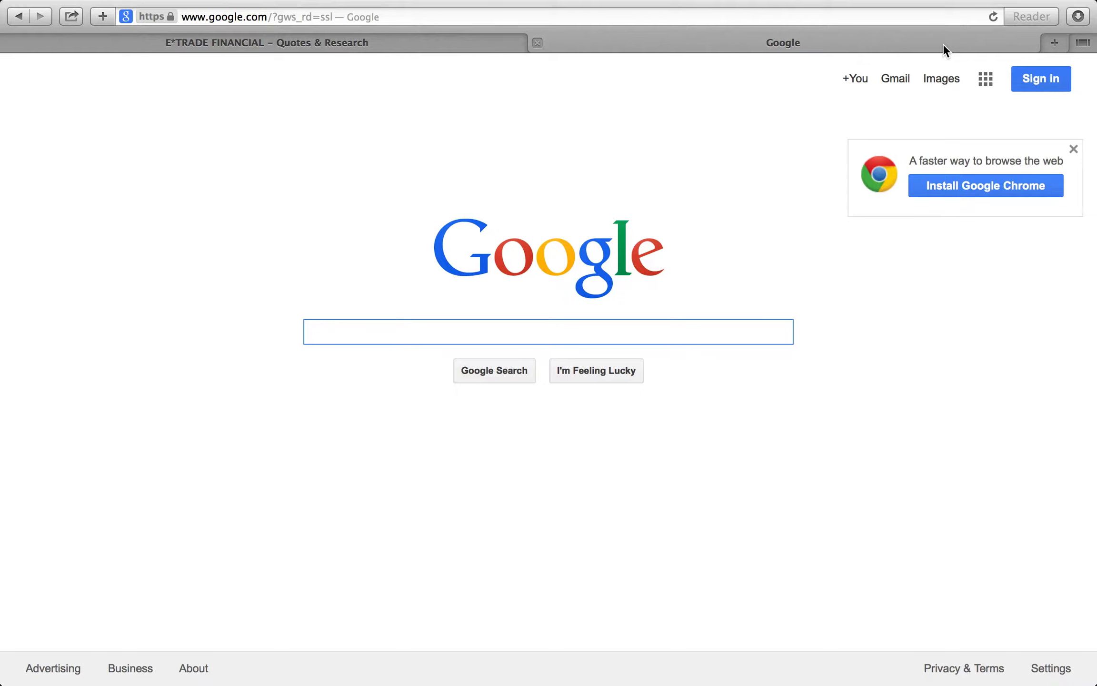
{"action": "type", "text": "goo"}
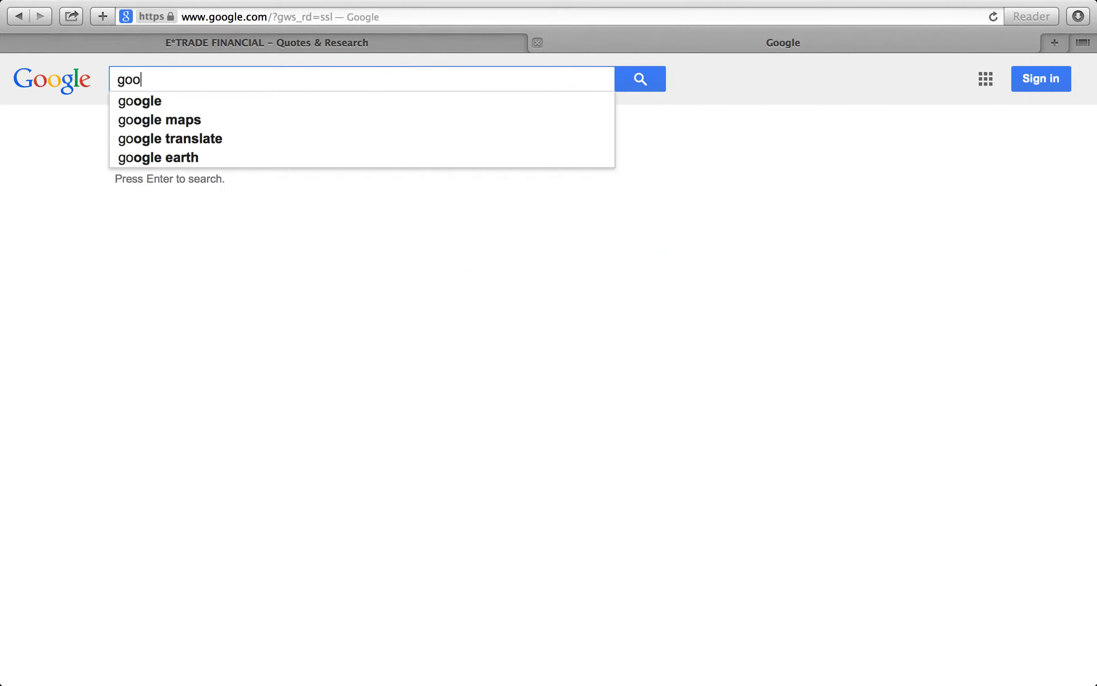
{"action": "type", "text": "gle stock"}
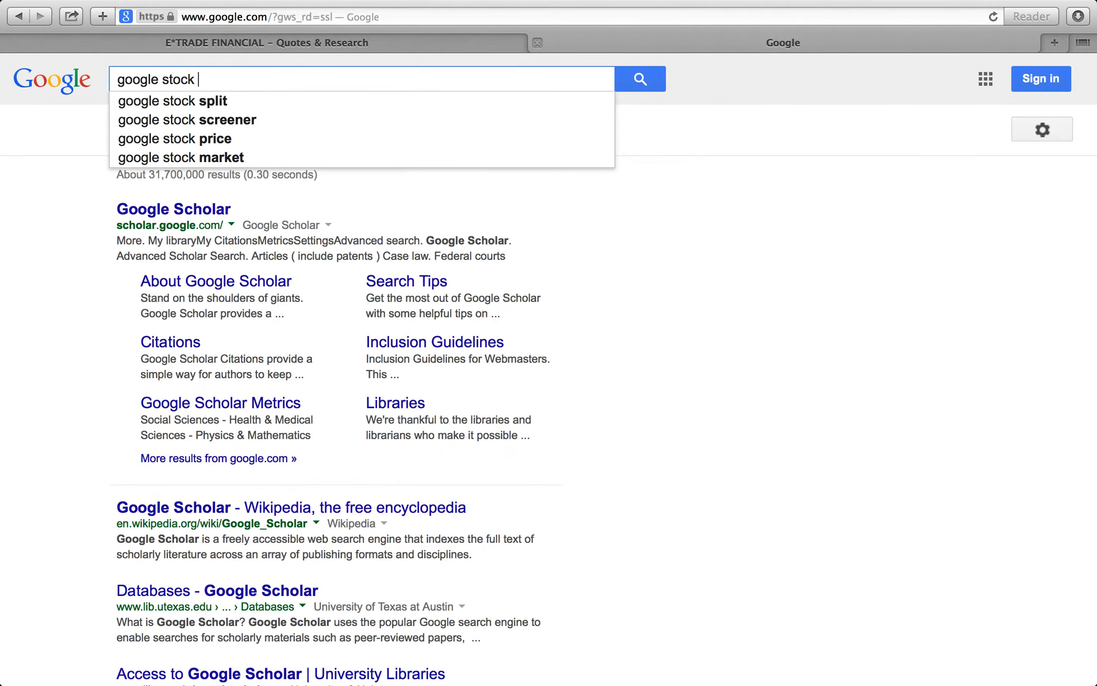
{"action": "key", "text": "Return"}
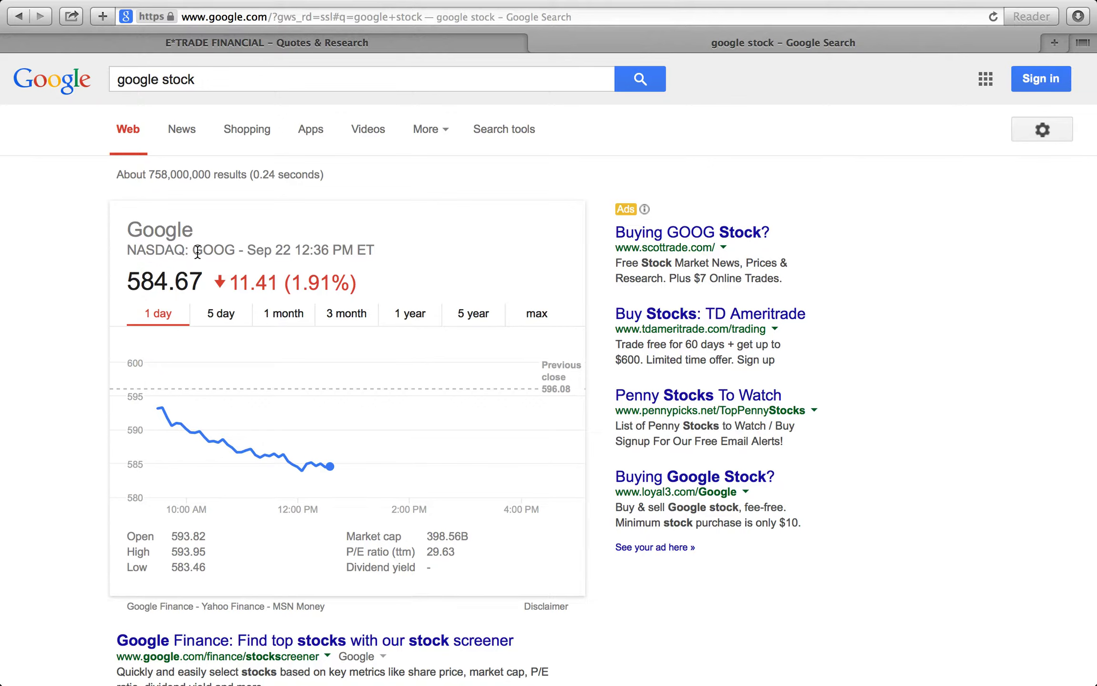
{"action": "left_click_drag", "start_coordinate": [235, 253], "coordinate": [194, 253]}
Step: Search Google for 'ford stock' and highlight Ford's ticker F
{"action": "left_click_drag", "start_coordinate": [203, 81], "coordinate": [112, 65]}
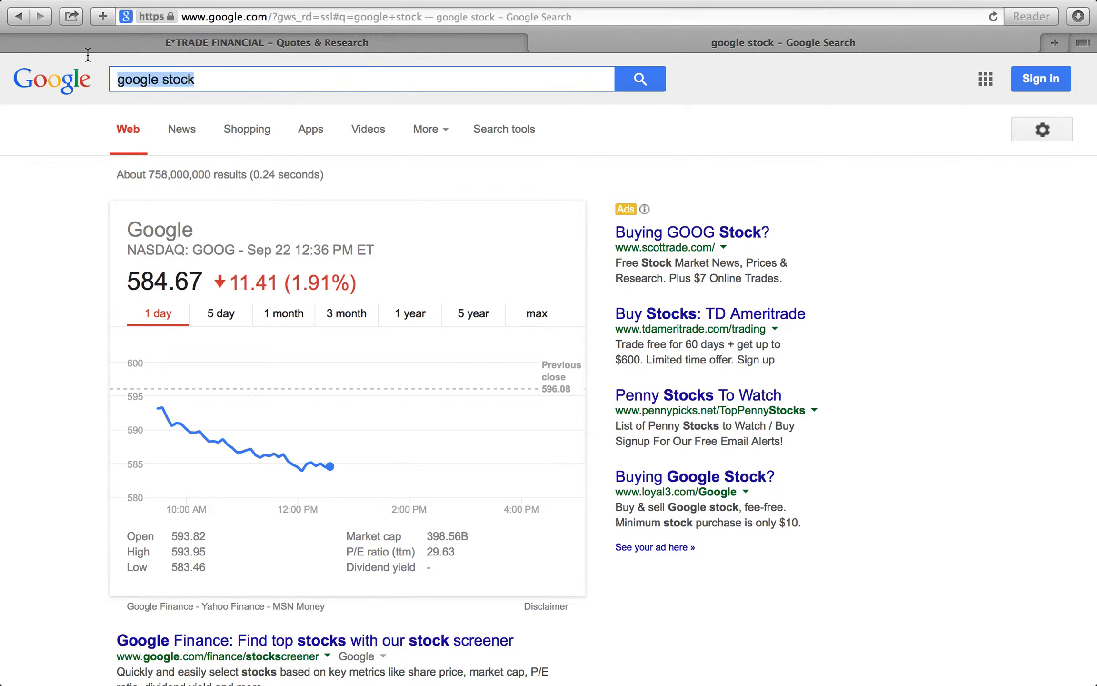
{"action": "type", "text": "ford"}
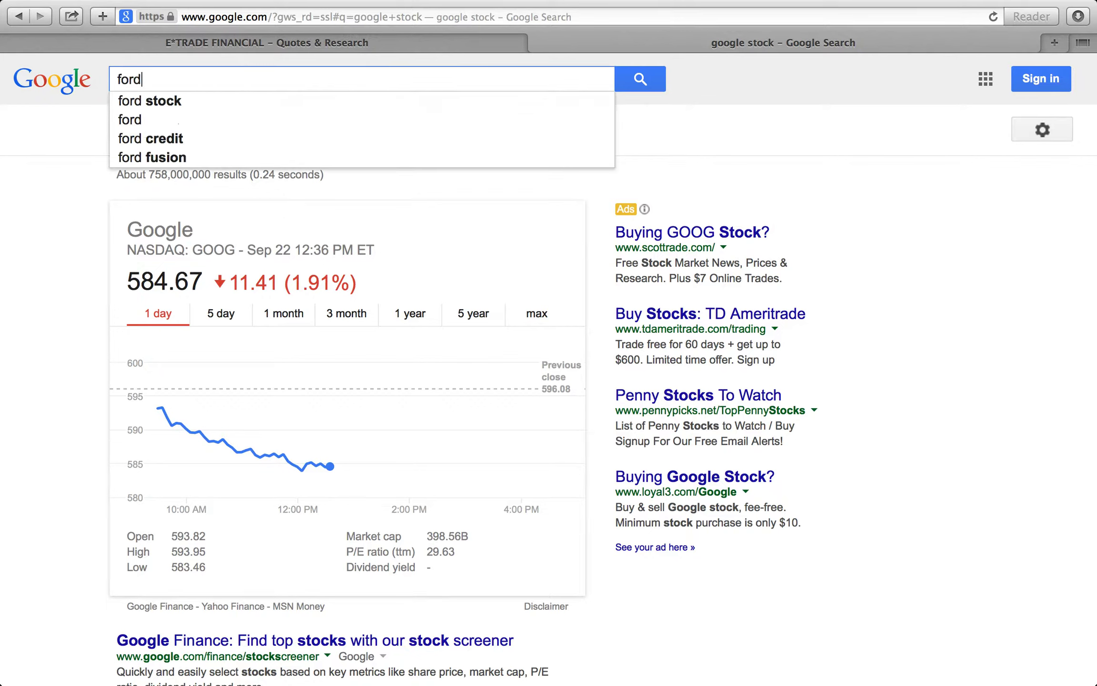
{"action": "type", "text": " stock"}
{"action": "key", "text": "Return"}
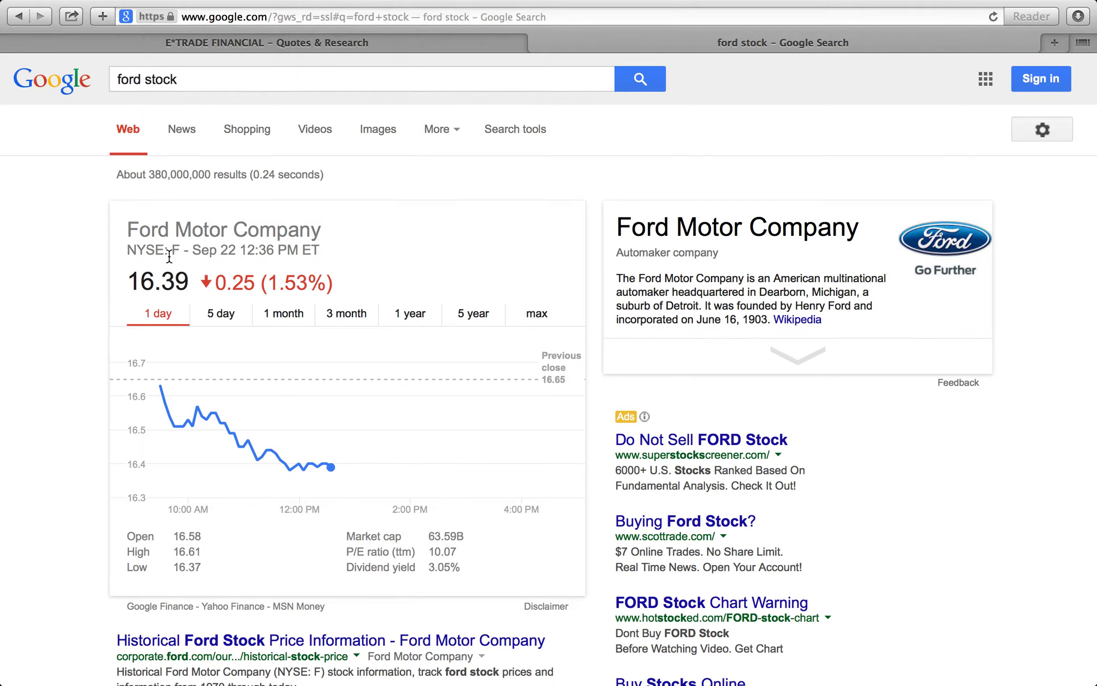
{"action": "left_click_drag", "start_coordinate": [171, 253], "coordinate": [177, 253]}
{"action": "left_click", "coordinate": [300, 40]}
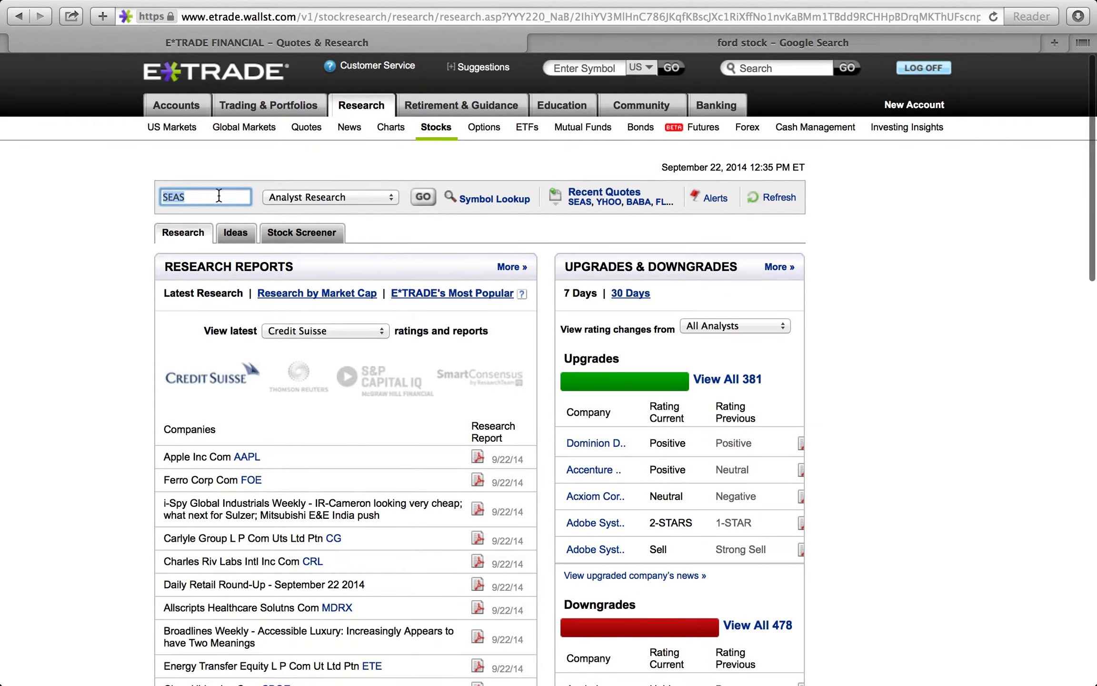
Step: Replace SEAS with symbol F in E*TRADE research and open Ford's snapshot quote
{"action": "key", "text": "BackSpace"}
{"action": "type", "text": "f"}
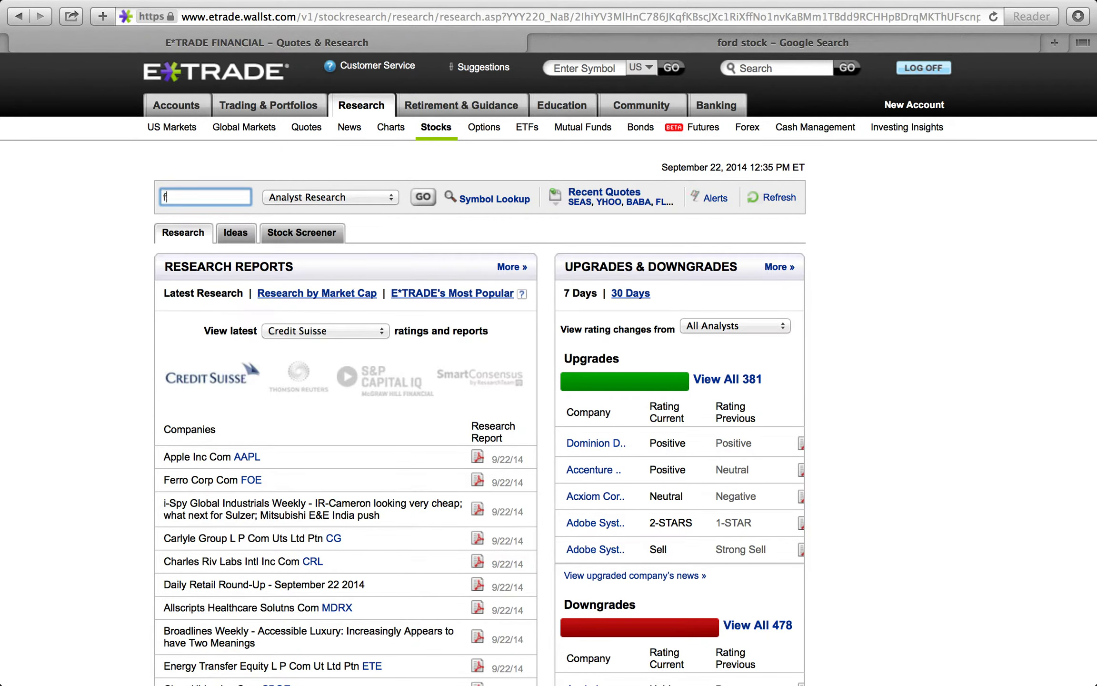
{"action": "key", "text": "Return"}
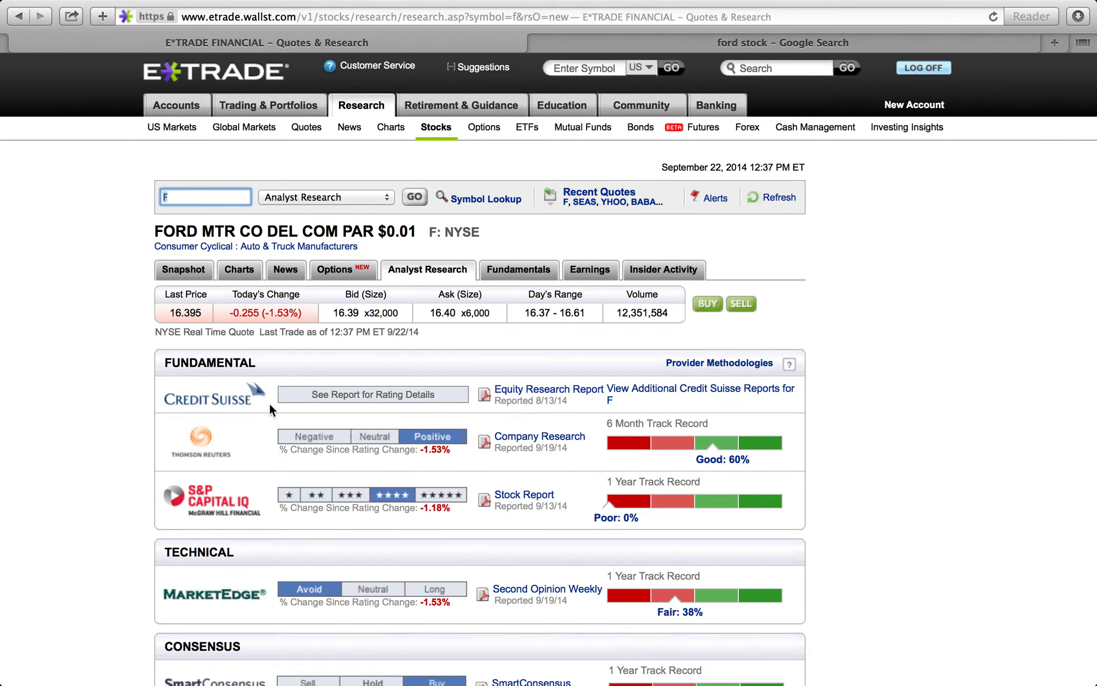
{"action": "left_click", "coordinate": [189, 268]}
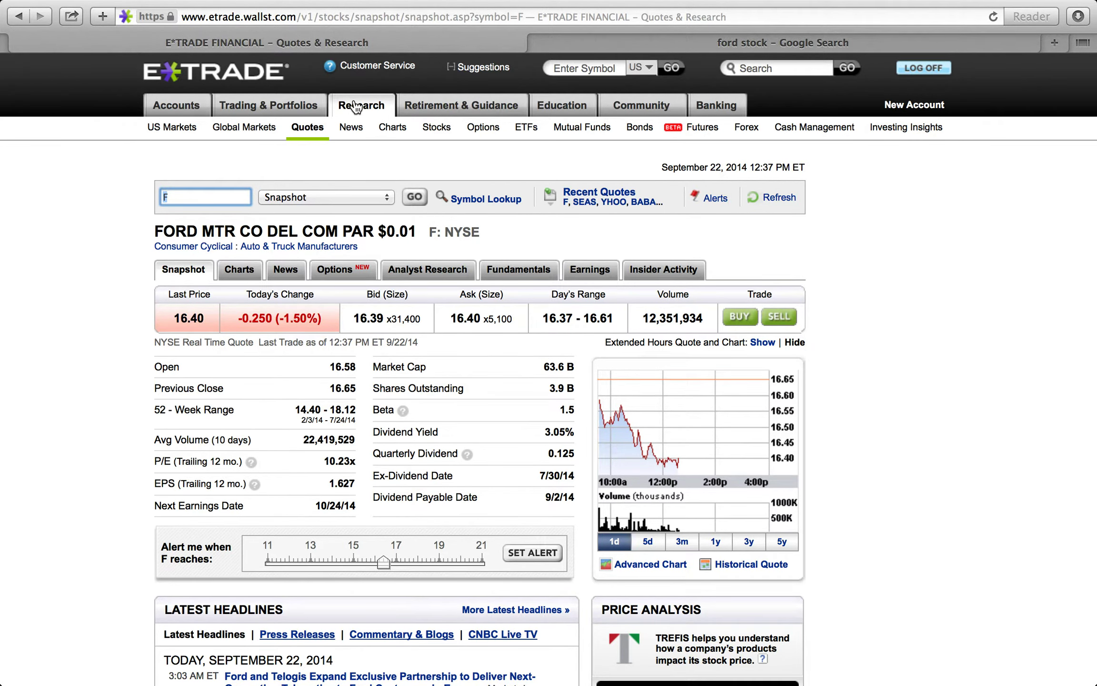
Step: Return to the Stocks research overview with research reports and analyst upgrades/downgrades
{"action": "left_click", "coordinate": [439, 127]}
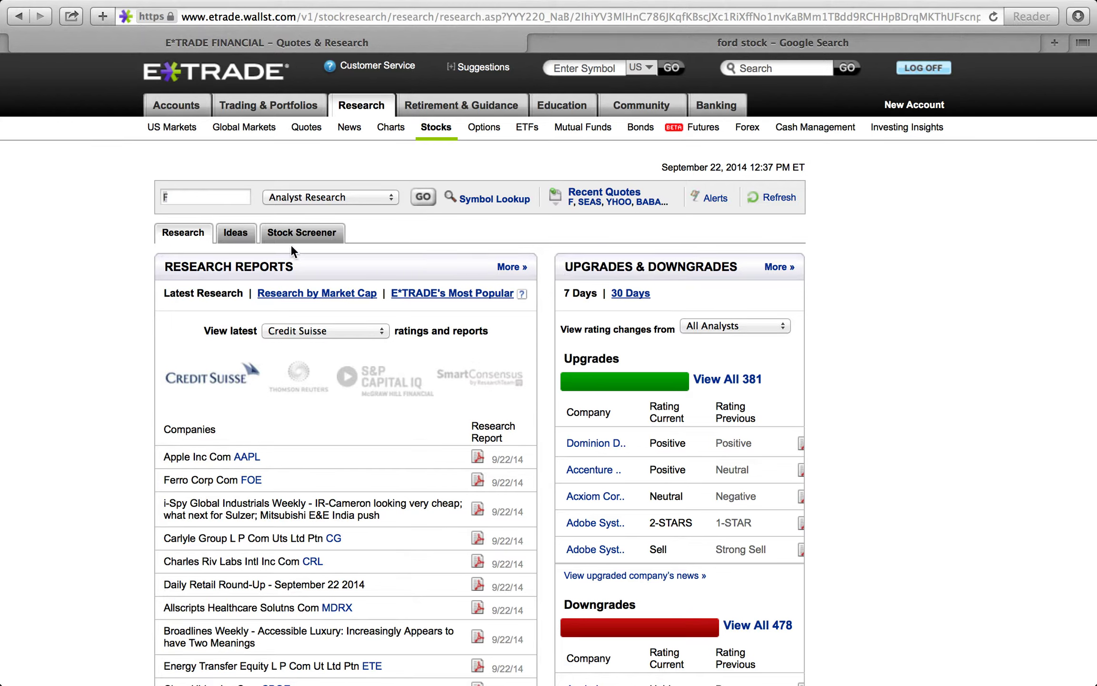
Step: Open the E*TRADE stock screener and scroll through its criteria
{"action": "left_click", "coordinate": [303, 233]}
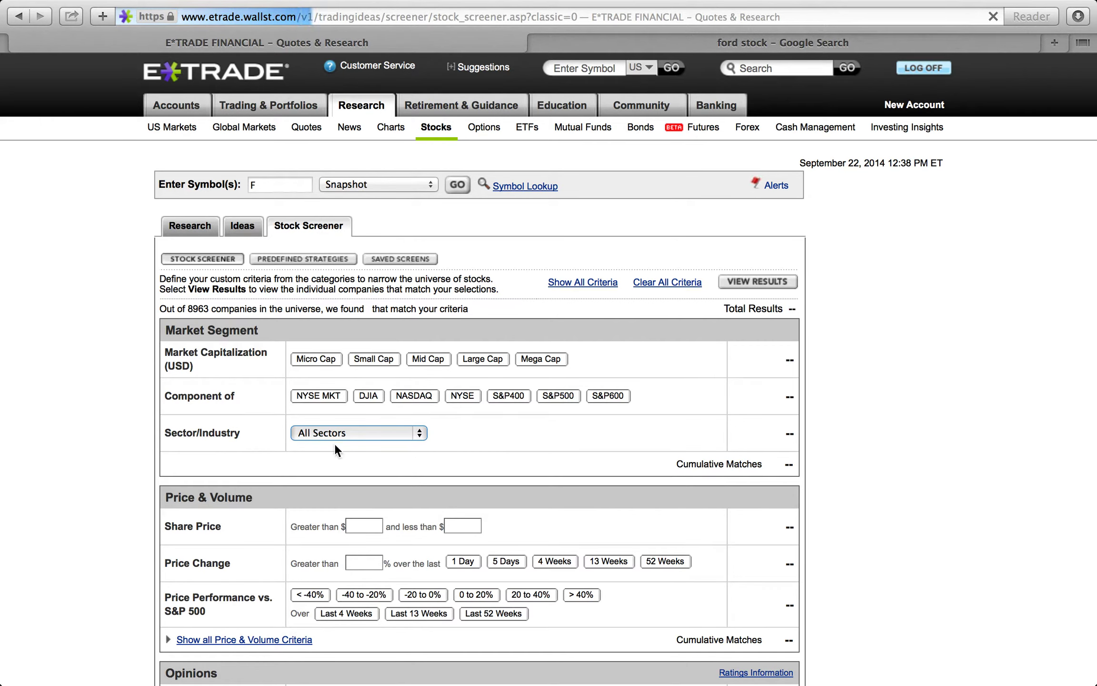
{"action": "scroll", "coordinate": [247, 470], "scroll_direction": "down", "scroll_amount": 5}
{"action": "scroll", "coordinate": [246, 470], "scroll_direction": "down", "scroll_amount": 3}
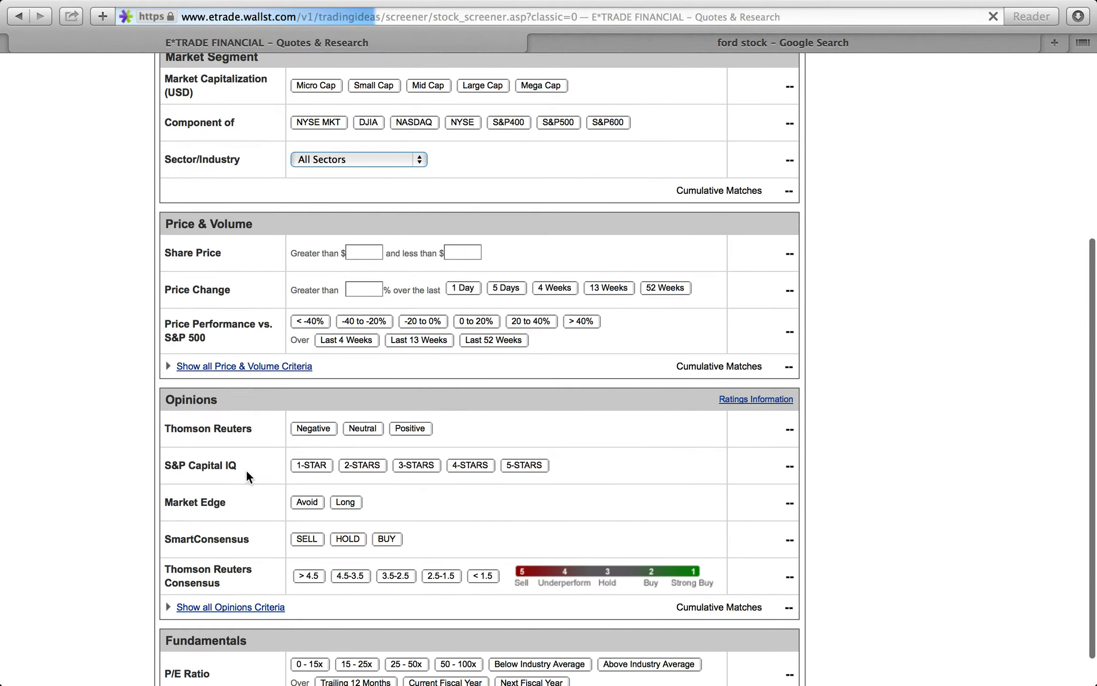
{"action": "scroll", "coordinate": [233, 309], "scroll_direction": "up", "scroll_amount": 5}
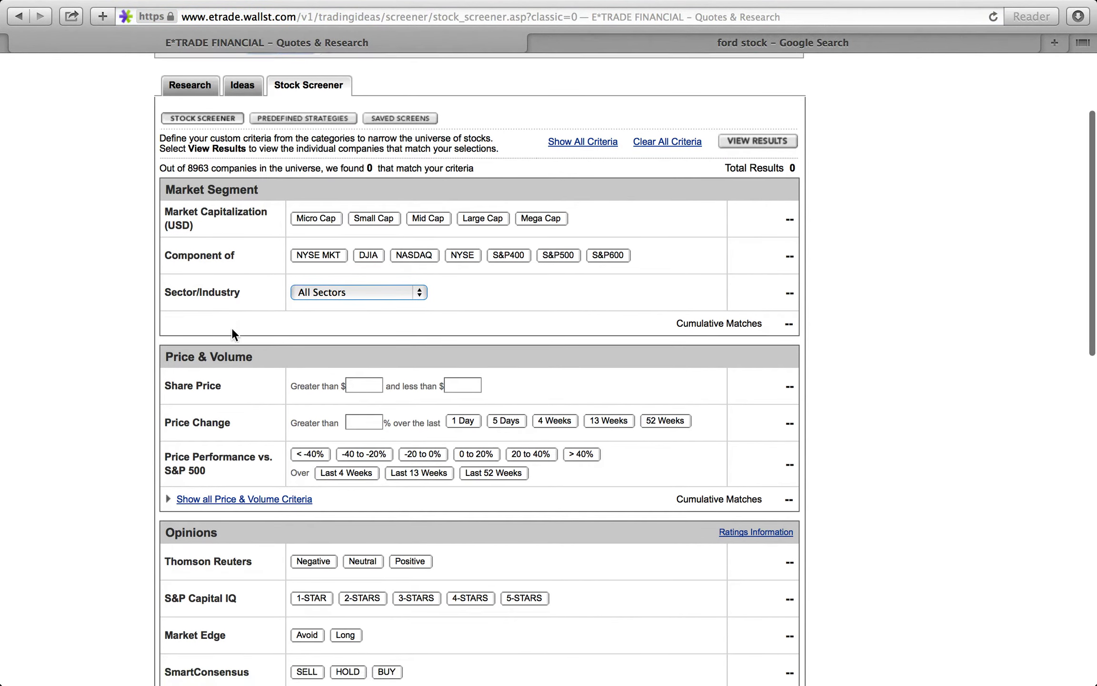
{"action": "scroll", "coordinate": [232, 330], "scroll_direction": "up", "scroll_amount": 2}
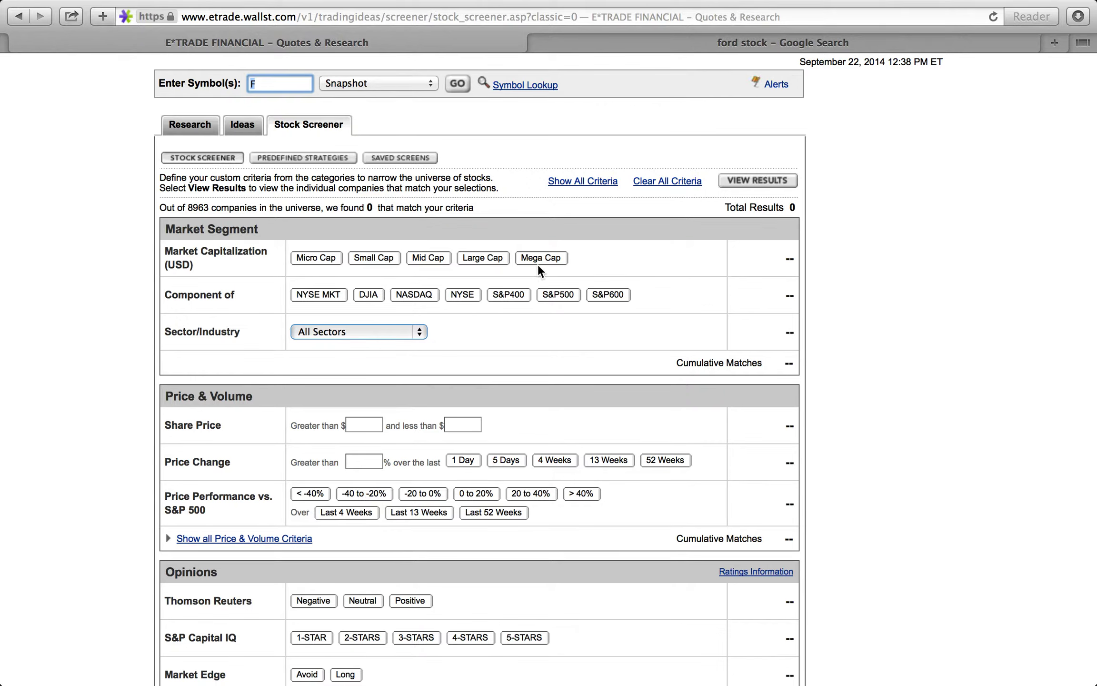
{"action": "scroll", "coordinate": [214, 364], "scroll_direction": "down", "scroll_amount": 5}
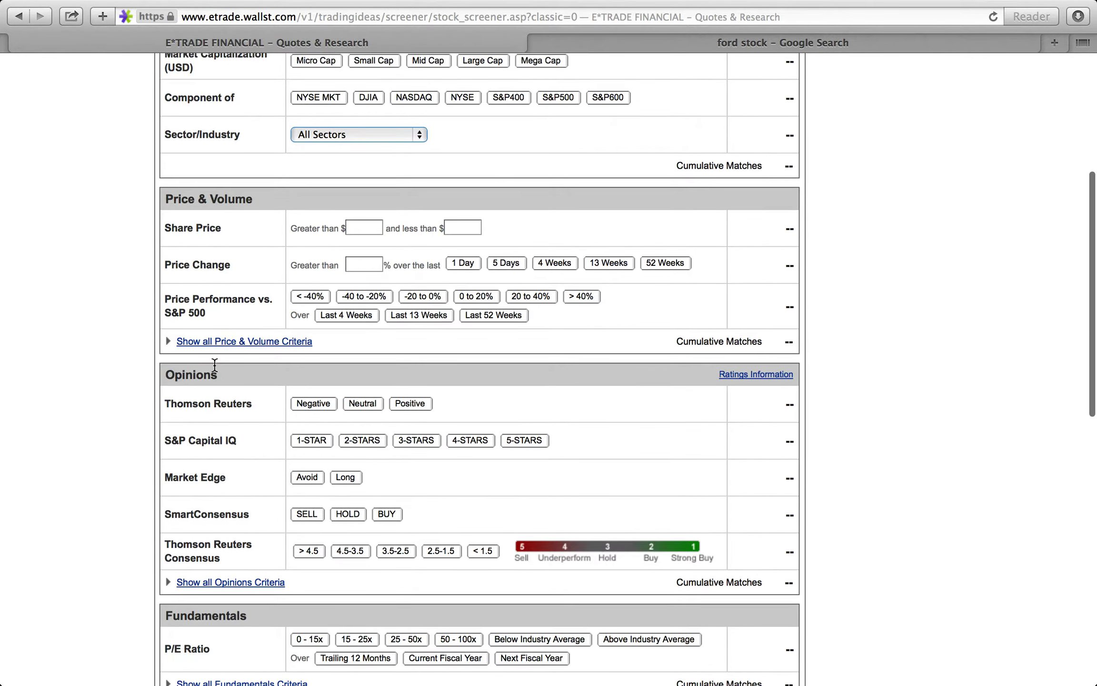
{"action": "scroll", "coordinate": [215, 365], "scroll_direction": "down", "scroll_amount": 2}
Step: Screen by the Healthcare sector and Major Drugs industry, leaving 25 matches
{"action": "left_click", "coordinate": [421, 92]}
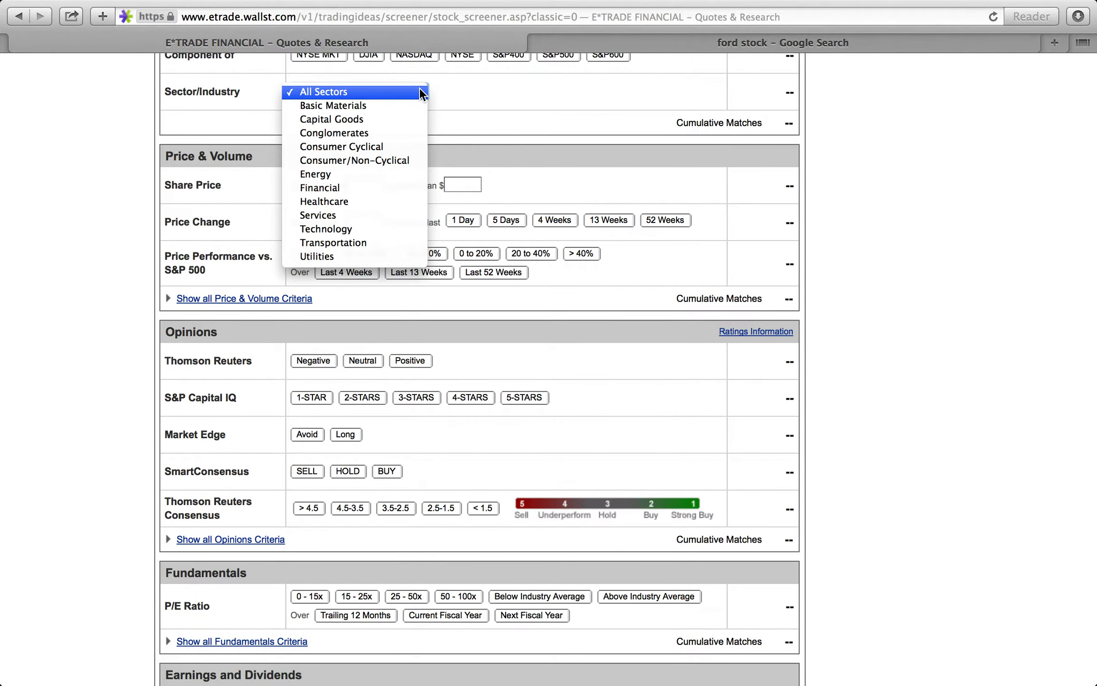
{"action": "left_click", "coordinate": [353, 201]}
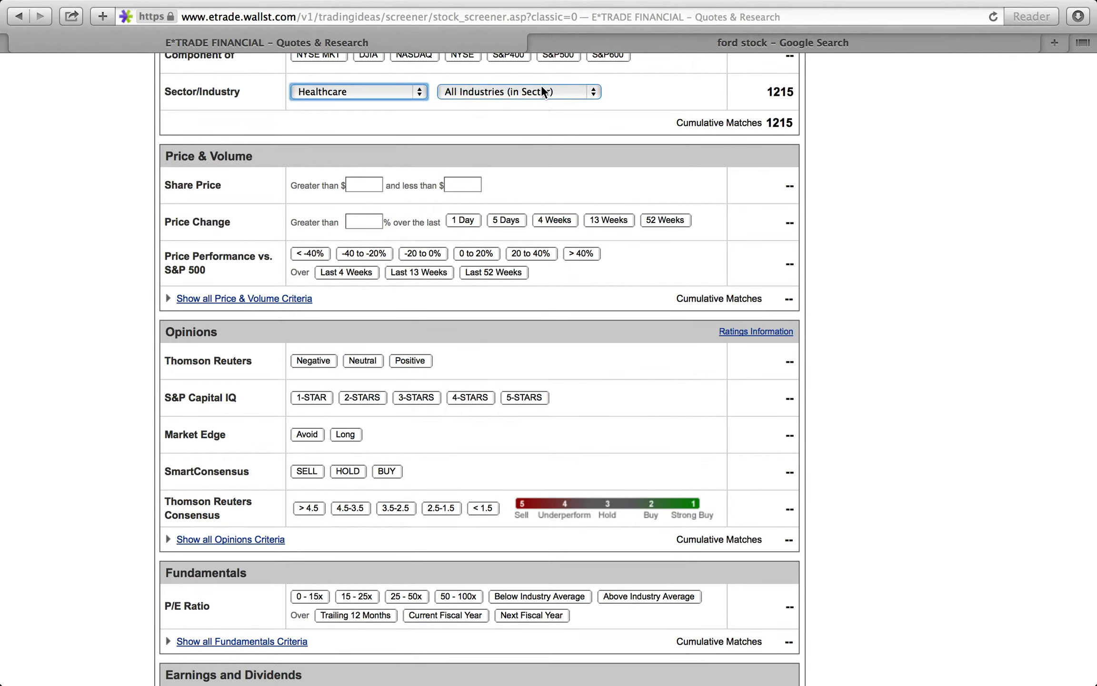
{"action": "left_click", "coordinate": [544, 92]}
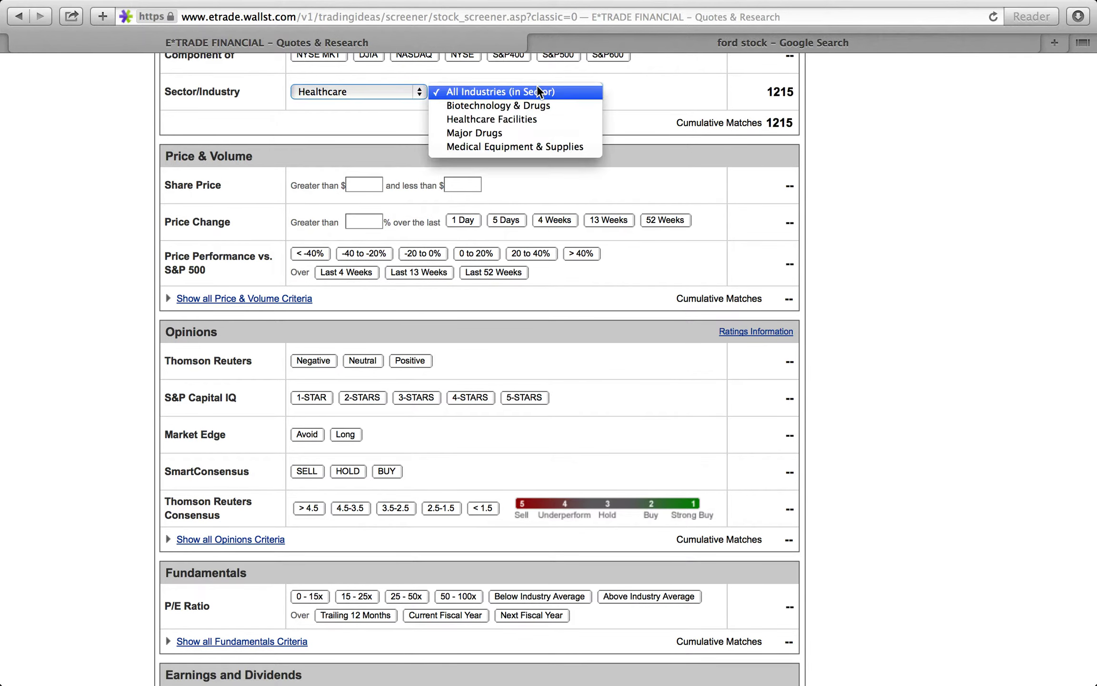
{"action": "left_click", "coordinate": [542, 135]}
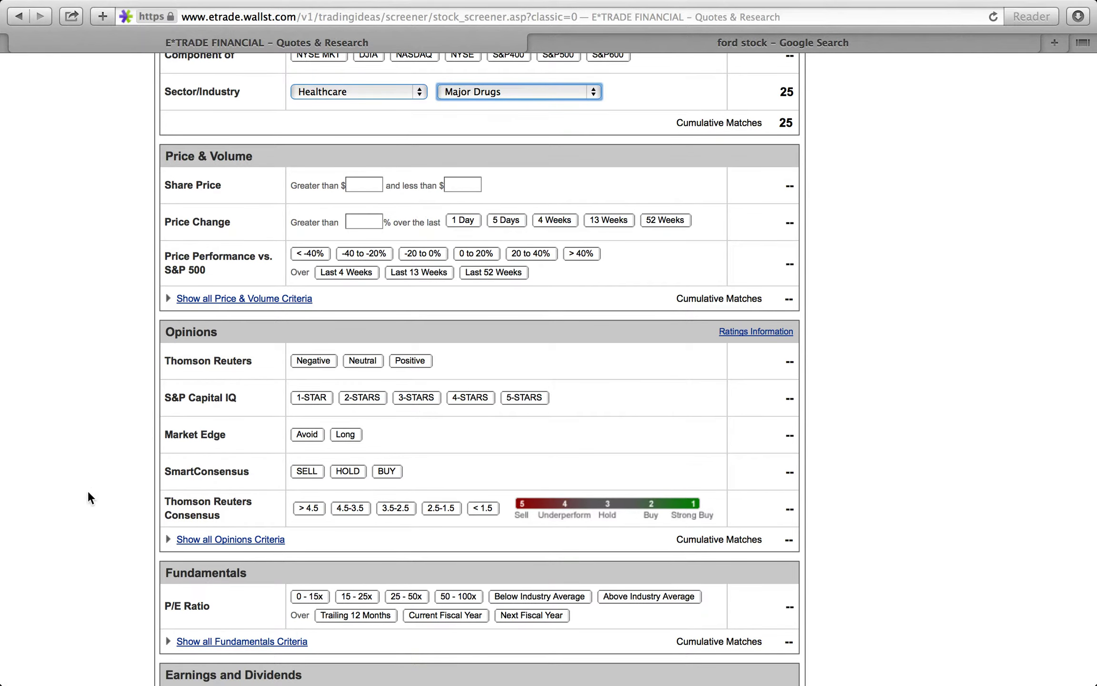
{"action": "scroll", "coordinate": [191, 433], "scroll_direction": "down", "scroll_amount": 3}
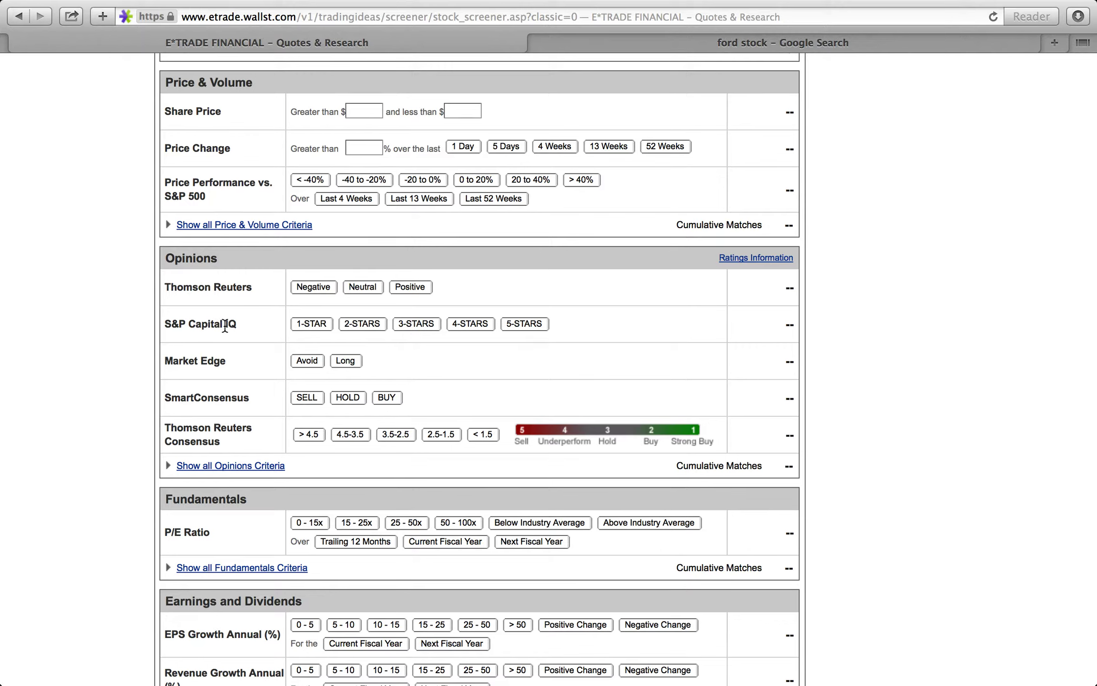
{"action": "left_click", "coordinate": [530, 327]}
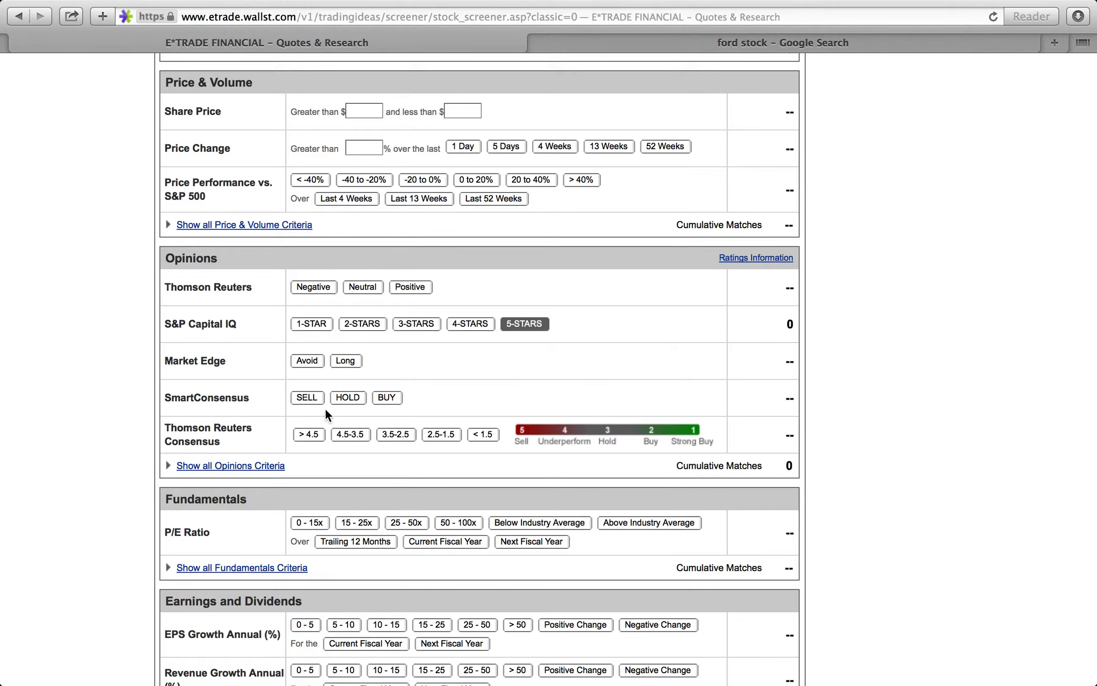
{"action": "left_click", "coordinate": [526, 324]}
{"action": "scroll", "coordinate": [474, 405], "scroll_direction": "down", "scroll_amount": 3}
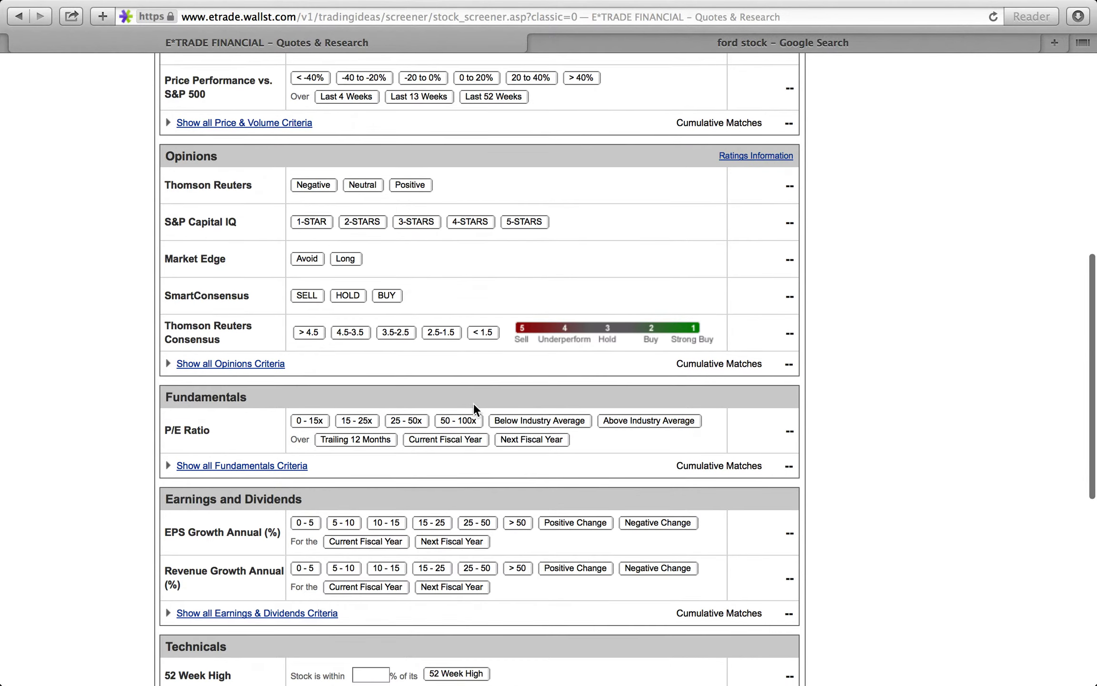
{"action": "scroll", "coordinate": [473, 403], "scroll_direction": "down", "scroll_amount": 8}
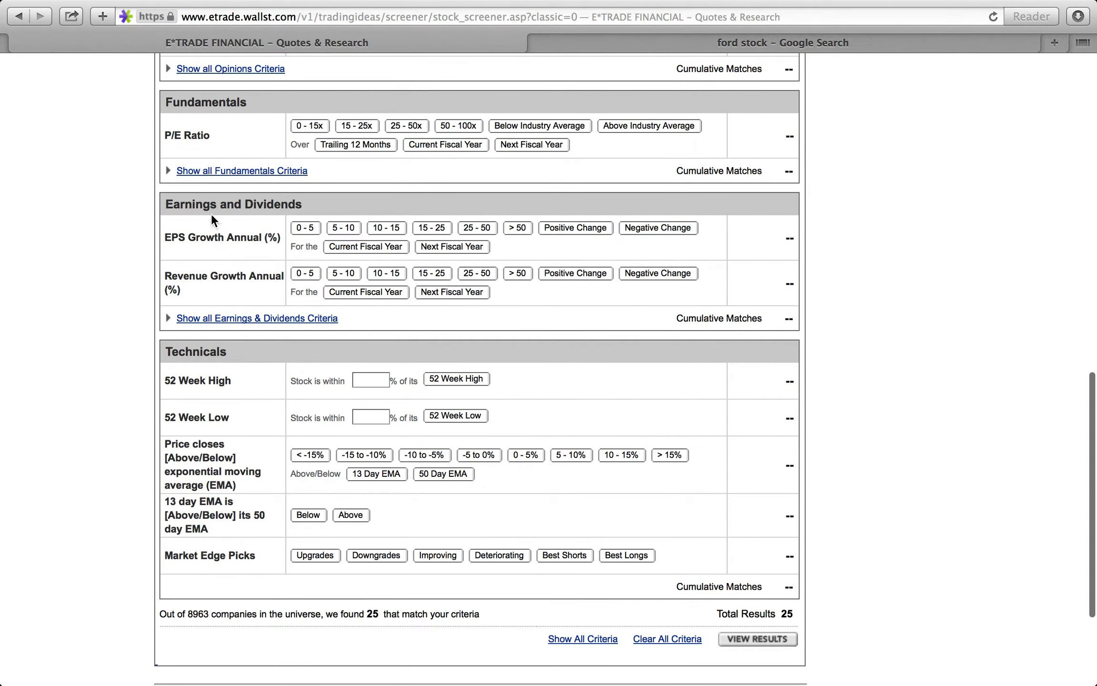
{"action": "scroll", "coordinate": [310, 432], "scroll_direction": "up", "scroll_amount": 15}
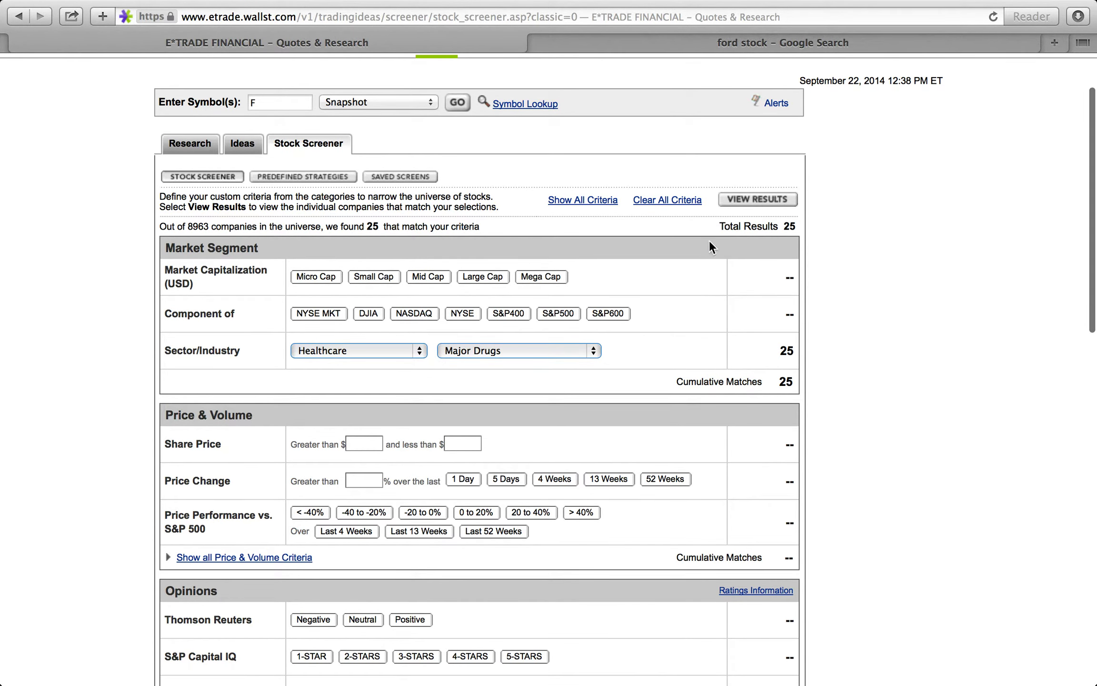
{"action": "left_click", "coordinate": [763, 198]}
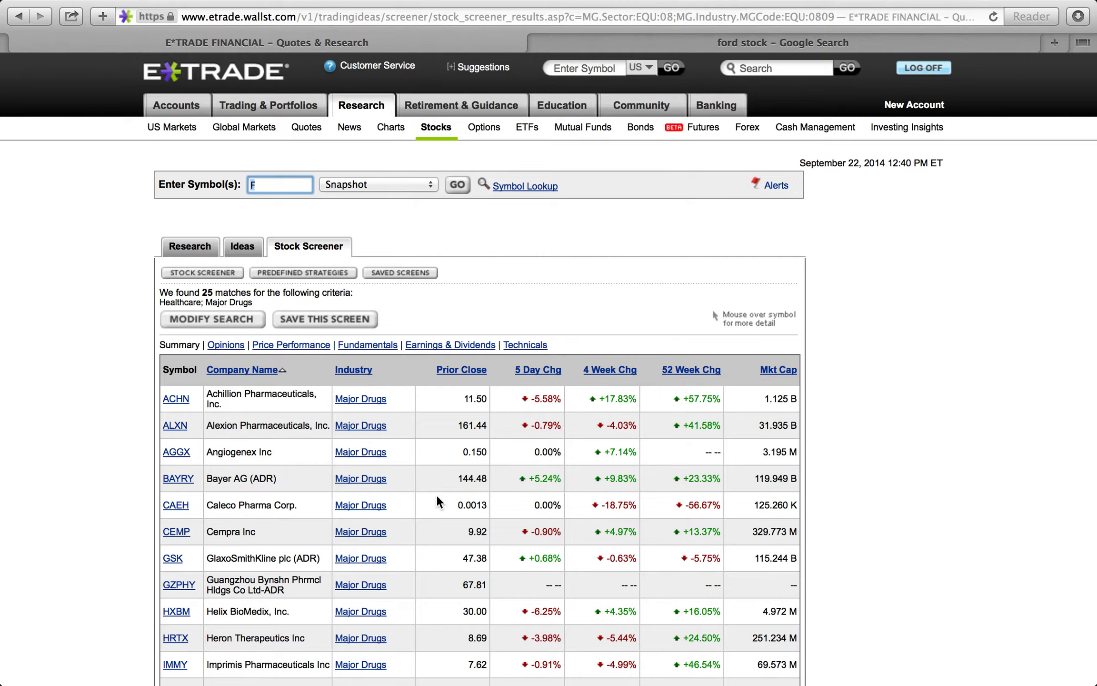
Step: Scroll through the 25 Healthcare/Major Drugs results and view symbol details
{"action": "scroll", "coordinate": [437, 499], "scroll_direction": "down", "scroll_amount": 3}
{"action": "scroll", "coordinate": [437, 495], "scroll_direction": "down", "scroll_amount": 3}
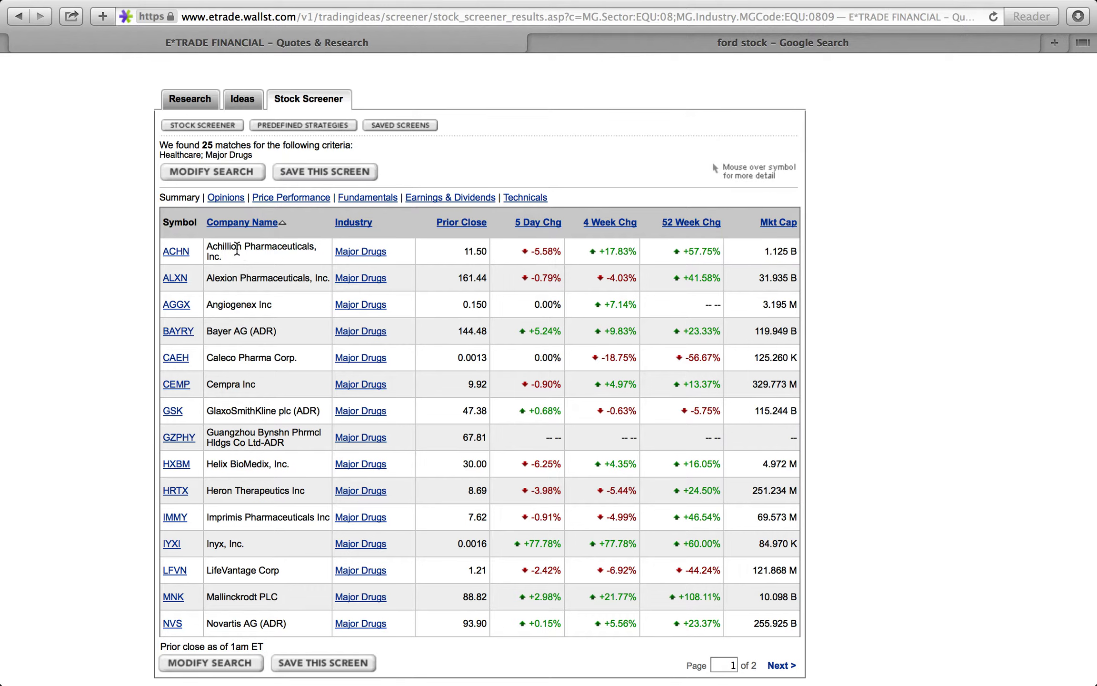
{"action": "mouse_move", "coordinate": [183, 334]}
{"action": "mouse_move", "coordinate": [175, 258]}
Step: Review the results' Opinions and Price Performance views, then open Achillion's ACHN quote
{"action": "left_click", "coordinate": [231, 197]}
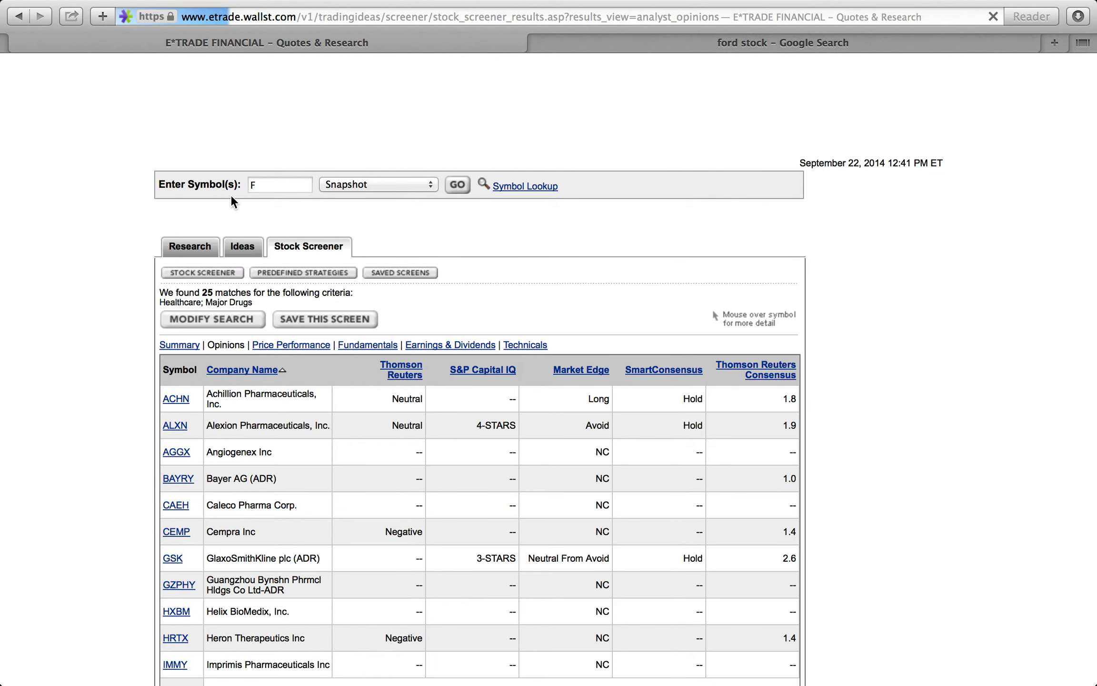
{"action": "scroll", "coordinate": [247, 455], "scroll_direction": "down", "scroll_amount": 5}
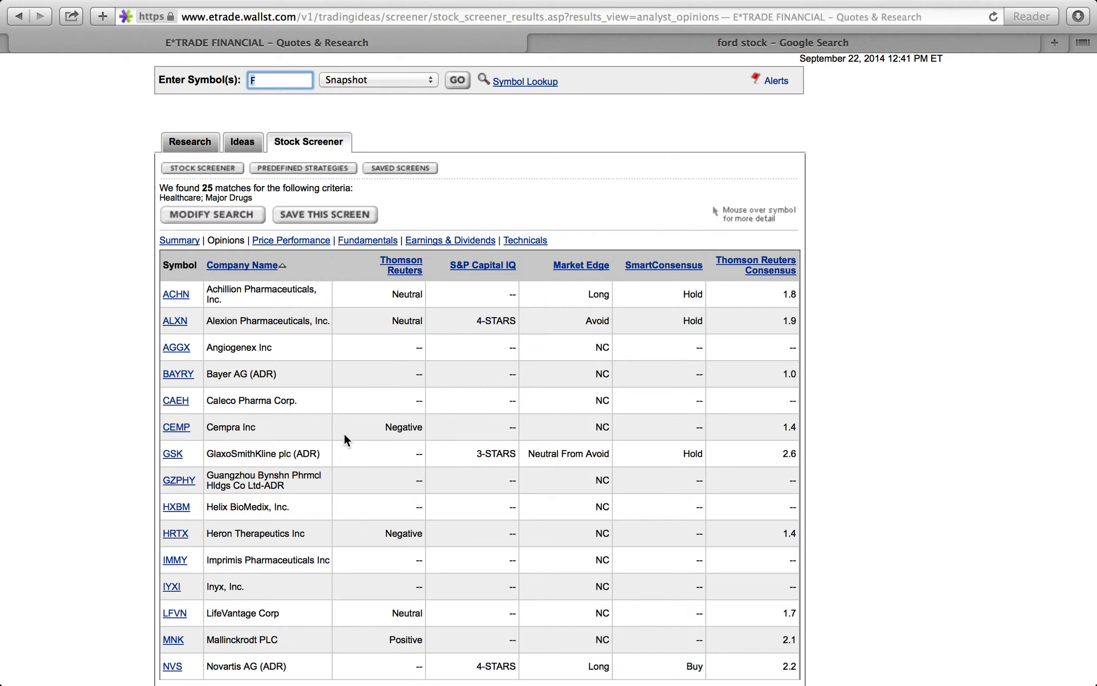
{"action": "left_click", "coordinate": [281, 240]}
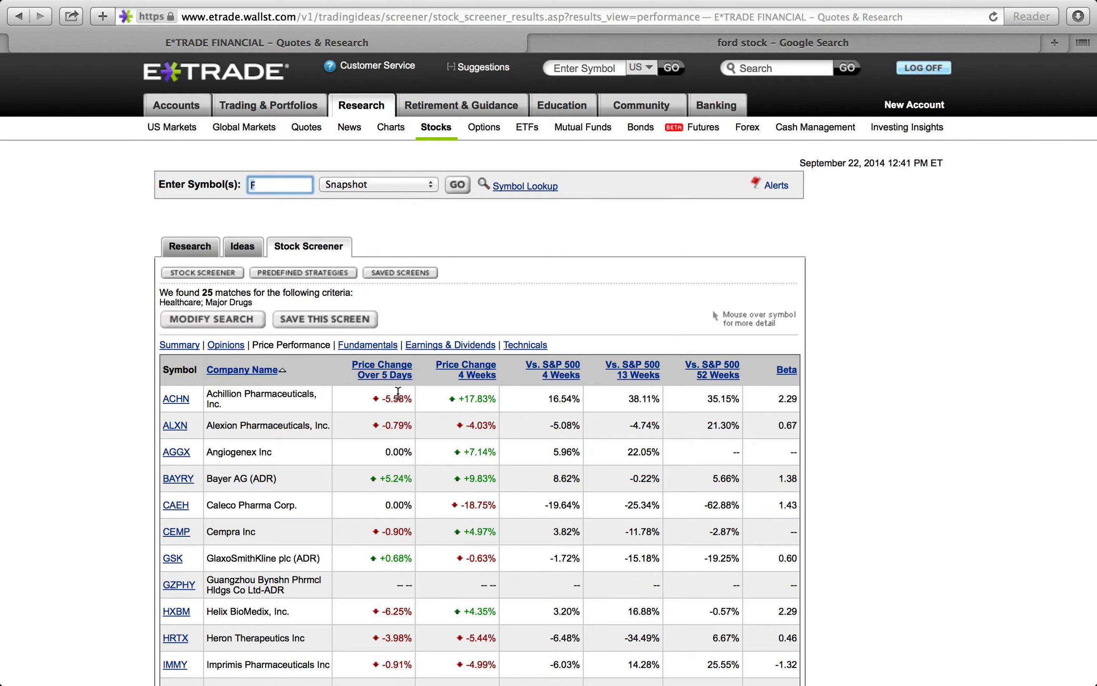
{"action": "left_click", "coordinate": [173, 400]}
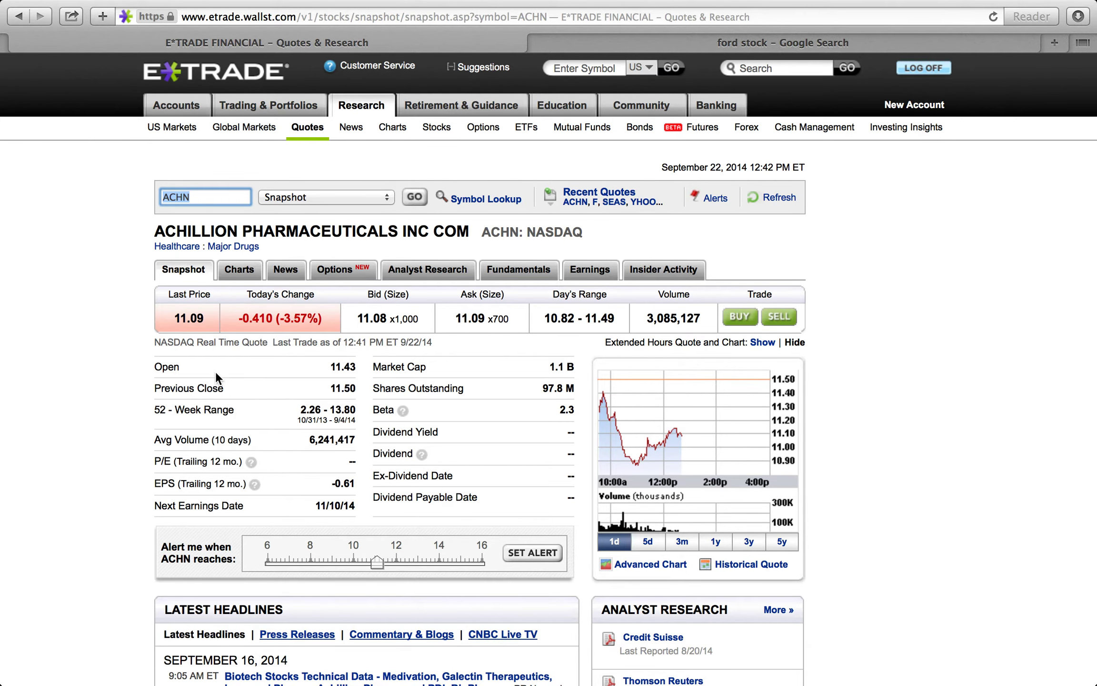
Step: Switch ACHN's news panel from Latest Headlines to Press Releases
{"action": "scroll", "coordinate": [322, 503], "scroll_direction": "down", "scroll_amount": 10}
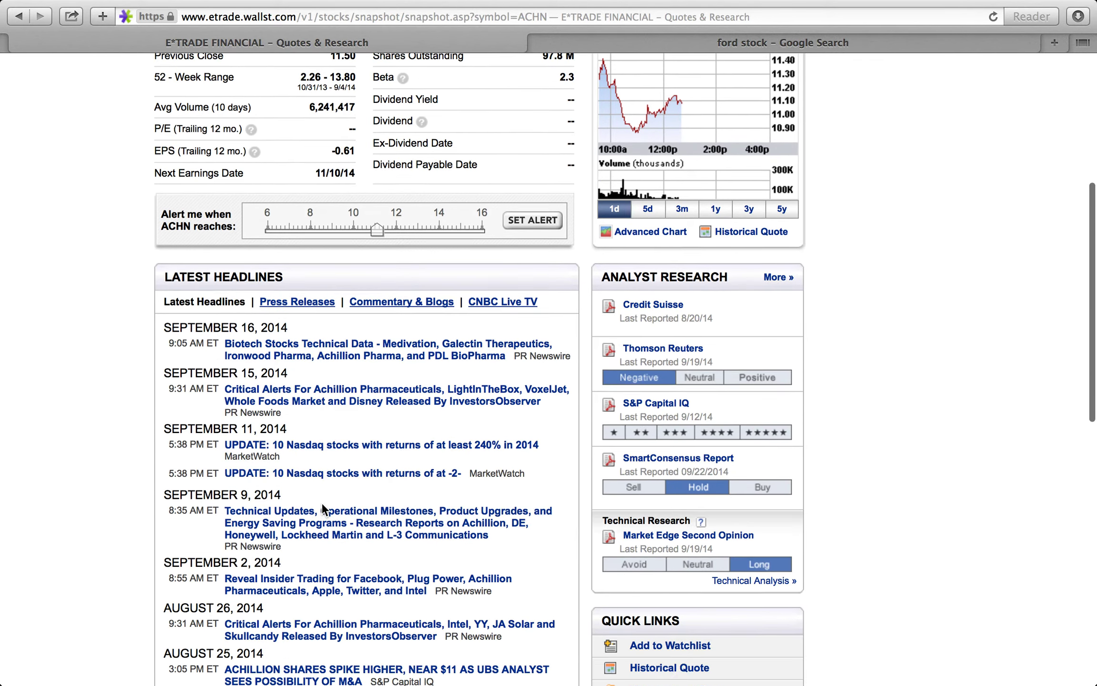
{"action": "scroll", "coordinate": [321, 503], "scroll_direction": "down", "scroll_amount": 7}
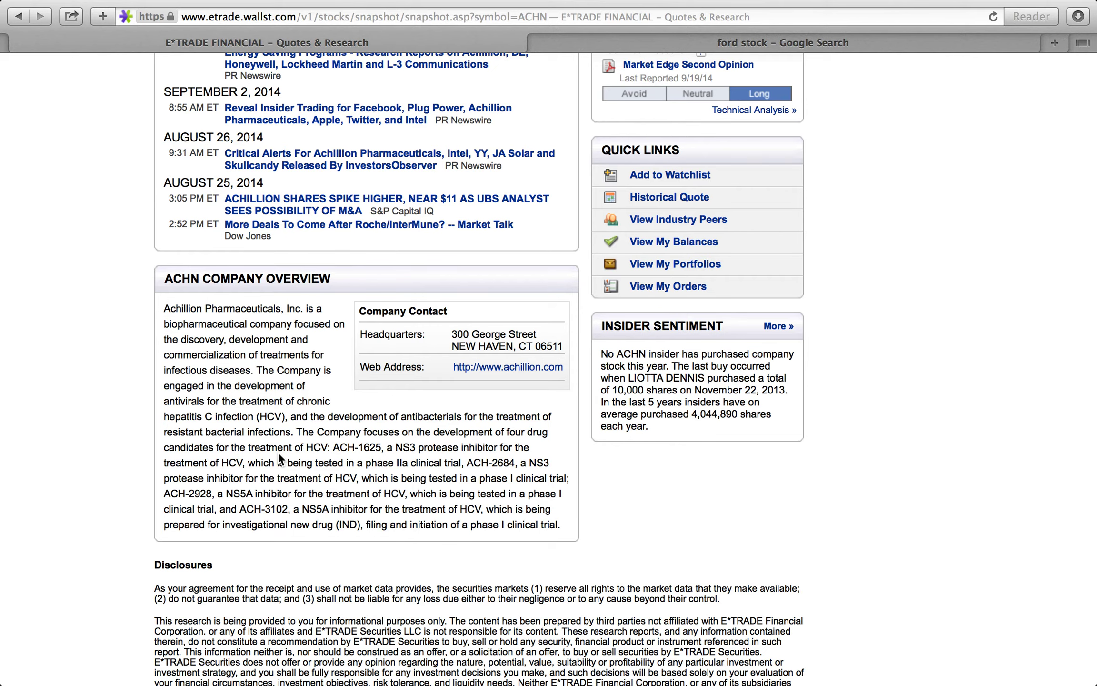
{"action": "scroll", "coordinate": [278, 452], "scroll_direction": "up", "scroll_amount": 5}
{"action": "scroll", "coordinate": [279, 458], "scroll_direction": "up", "scroll_amount": 6}
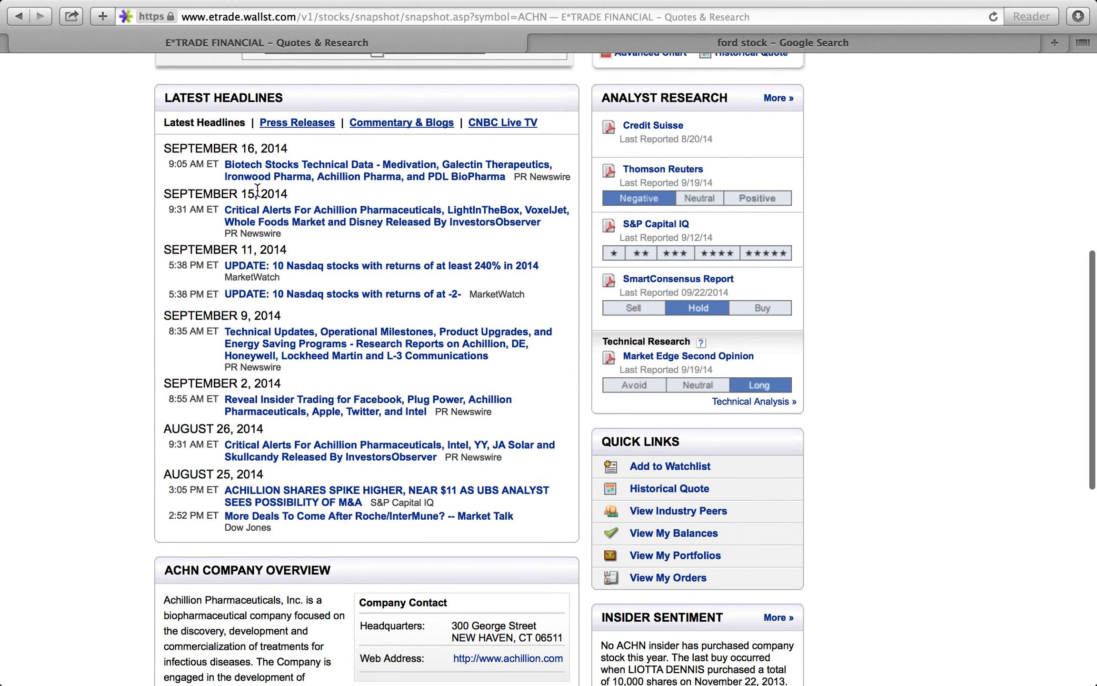
{"action": "left_click", "coordinate": [294, 128]}
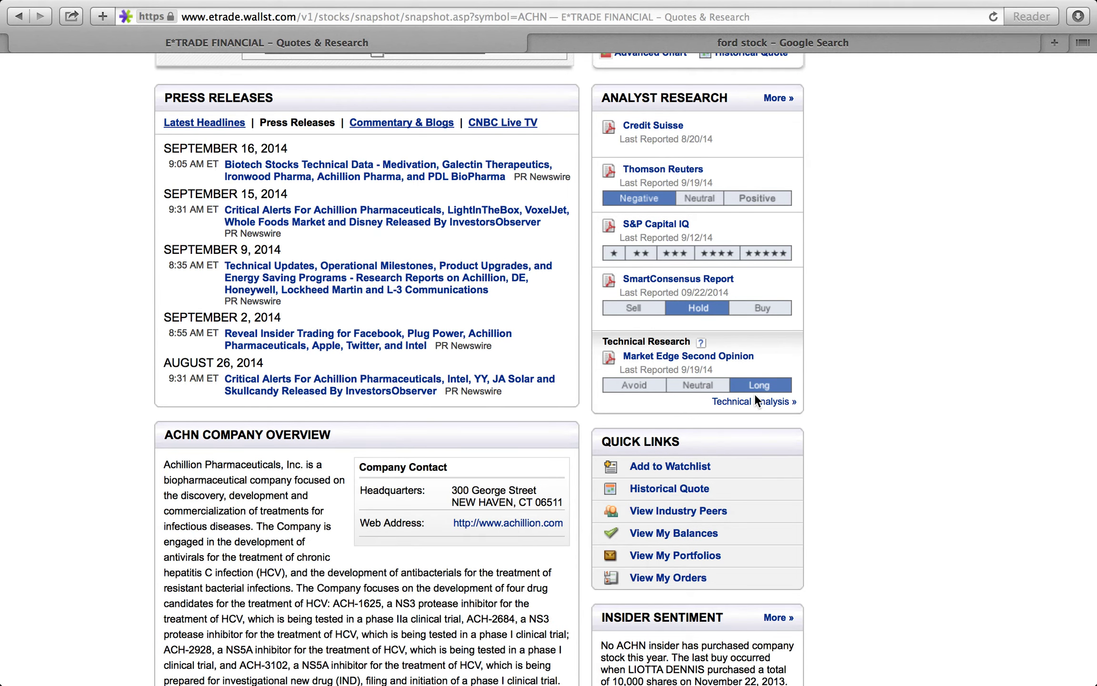
{"action": "scroll", "coordinate": [719, 366], "scroll_direction": "up", "scroll_amount": 7}
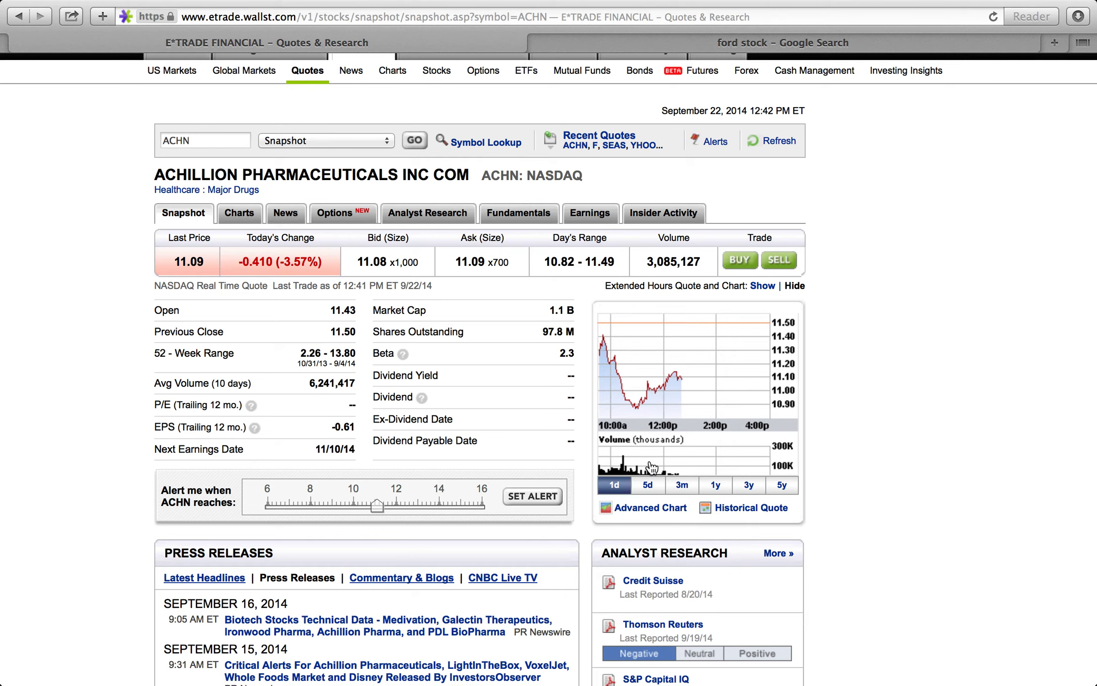
Step: Change the ACHN chart range through 5 days and 3 months to 1 year
{"action": "left_click", "coordinate": [646, 487]}
{"action": "left_click", "coordinate": [682, 486]}
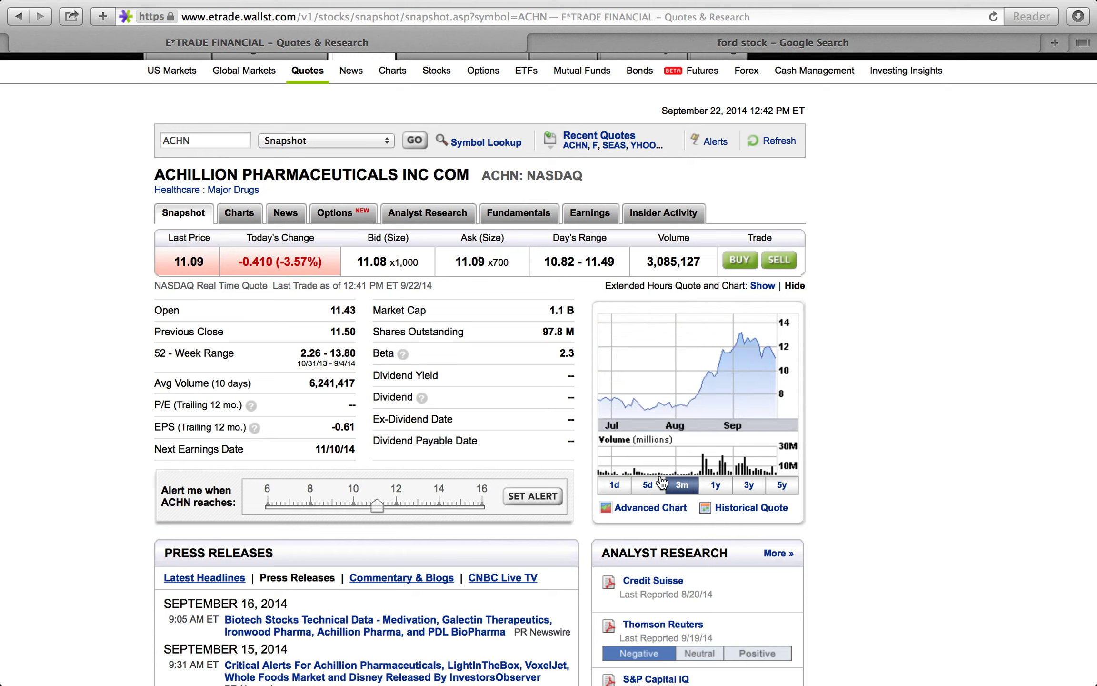
{"action": "left_click", "coordinate": [714, 486]}
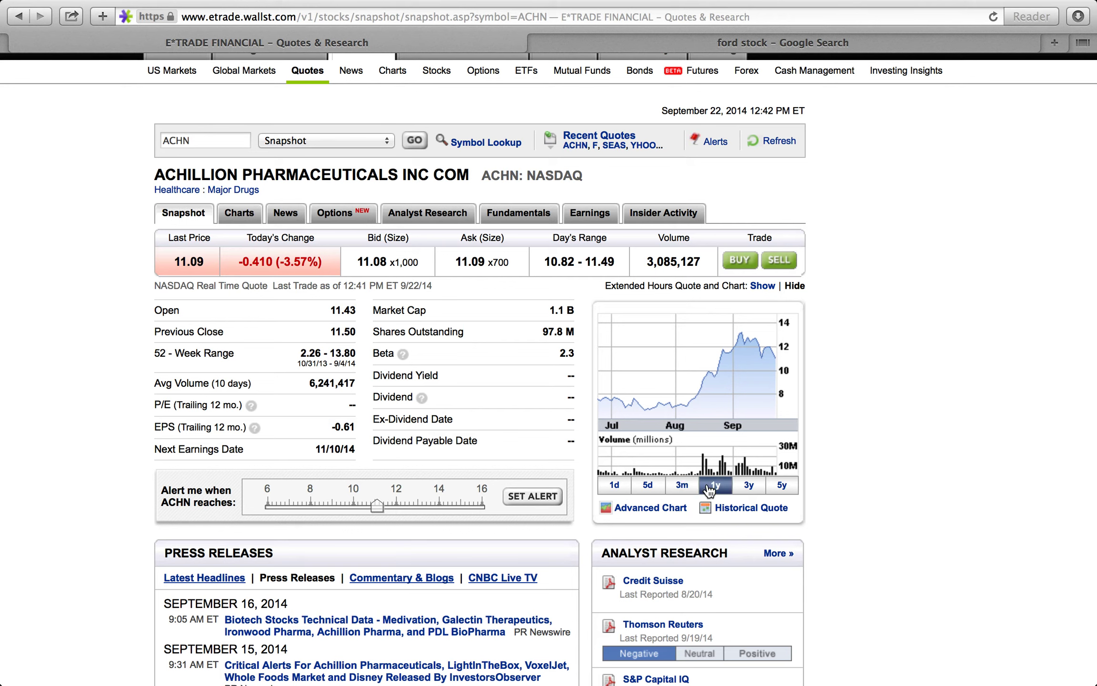